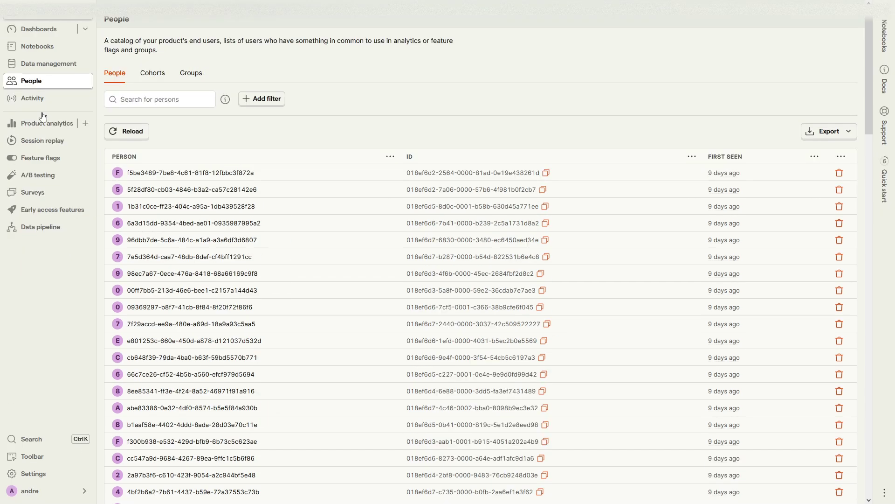
Create a new retention insight with All events as the starting event
click(85, 125)
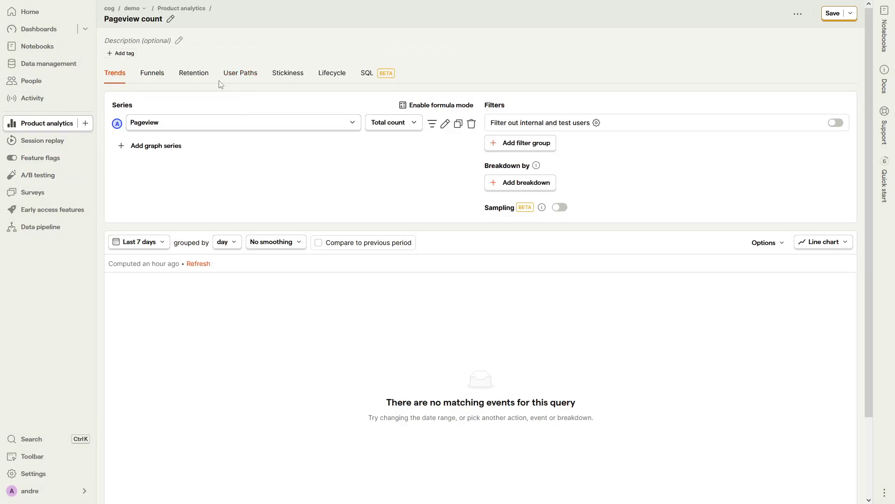
click(200, 79)
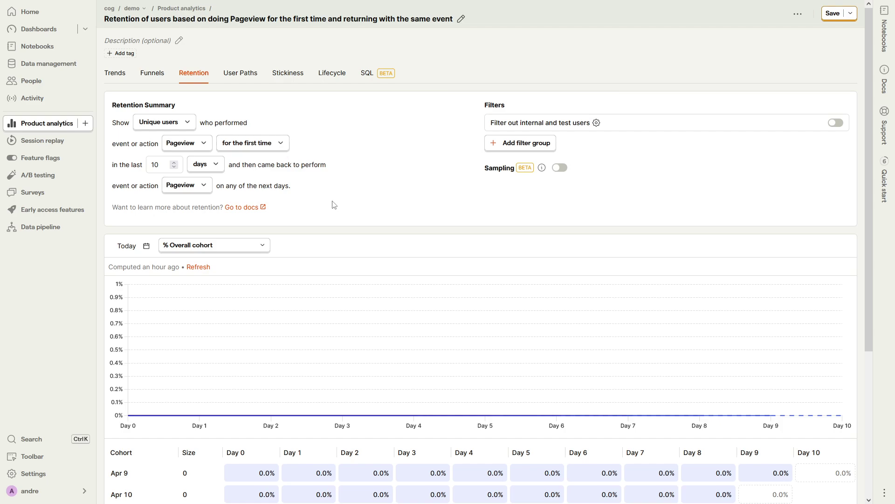
click(186, 149)
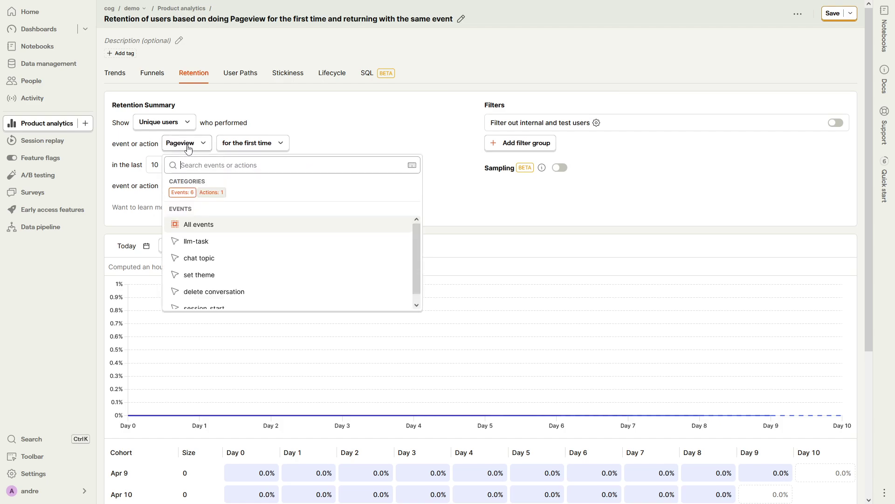
click(210, 225)
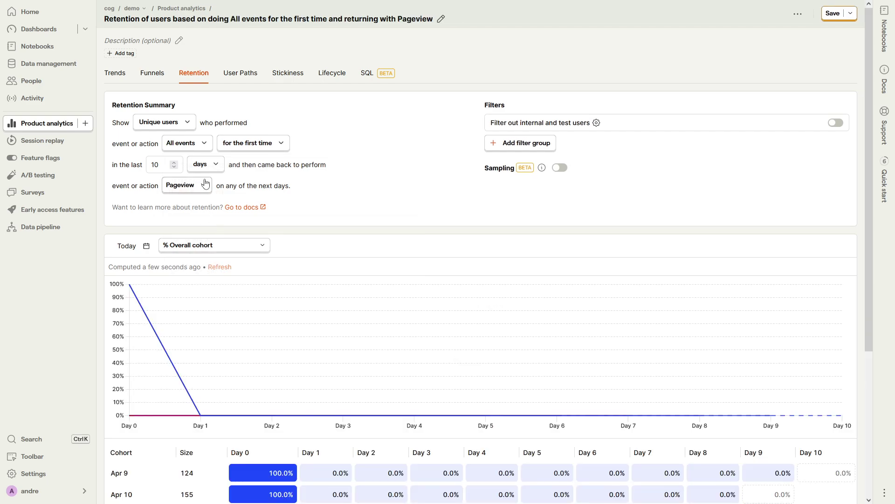
Set the retention period unit to weeks and the returning event to All events
click(207, 165)
click(217, 226)
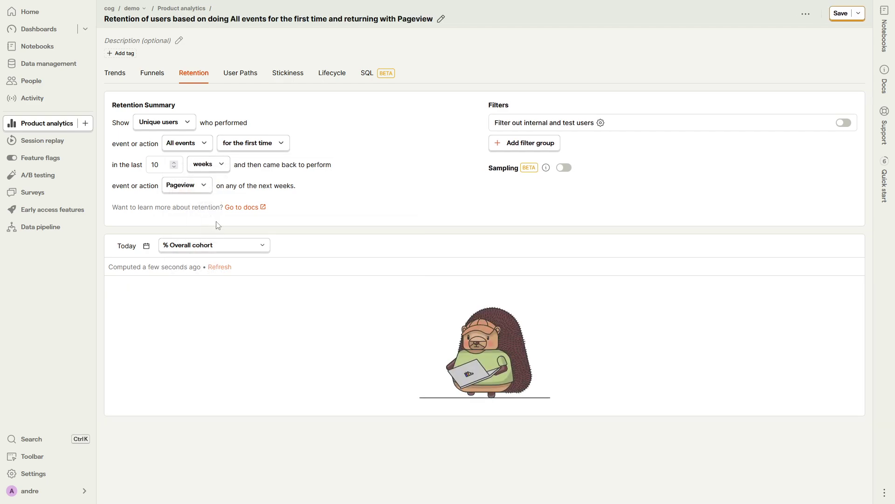
click(204, 189)
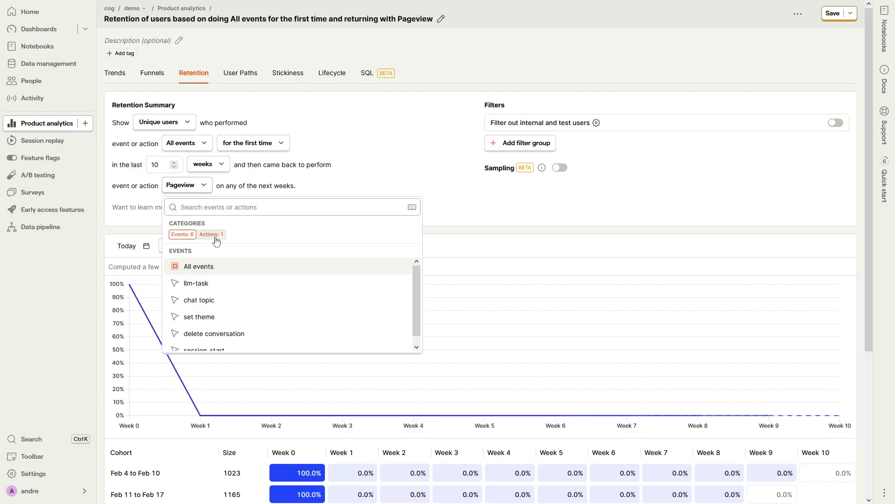
click(228, 267)
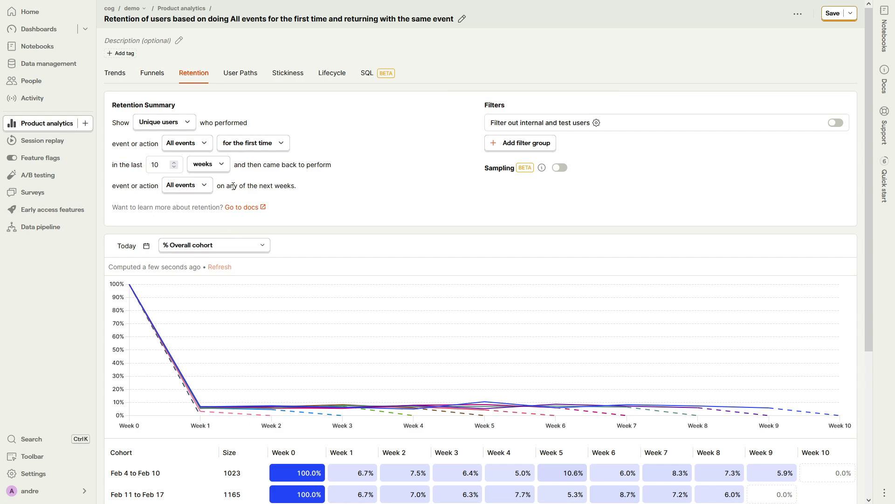
Count the starting event recurringly instead of first-time only, and review the weekly cohort table
click(277, 144)
click(257, 183)
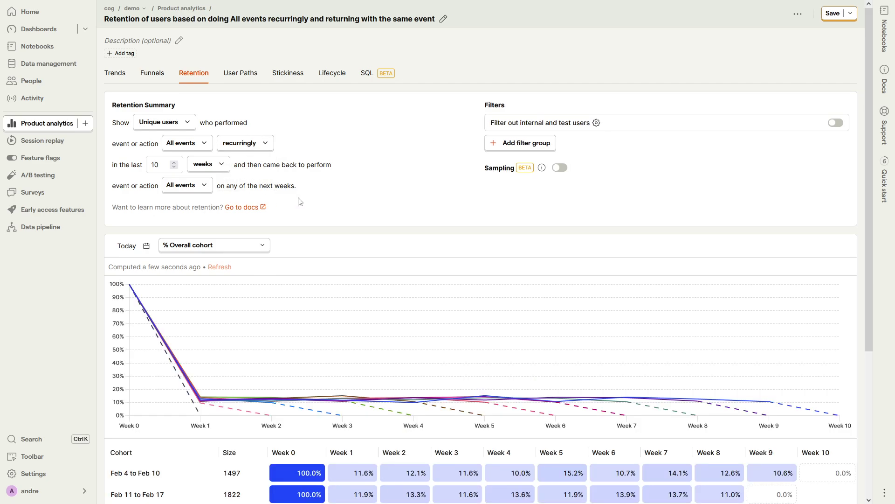
scroll(303, 201, down, 5)
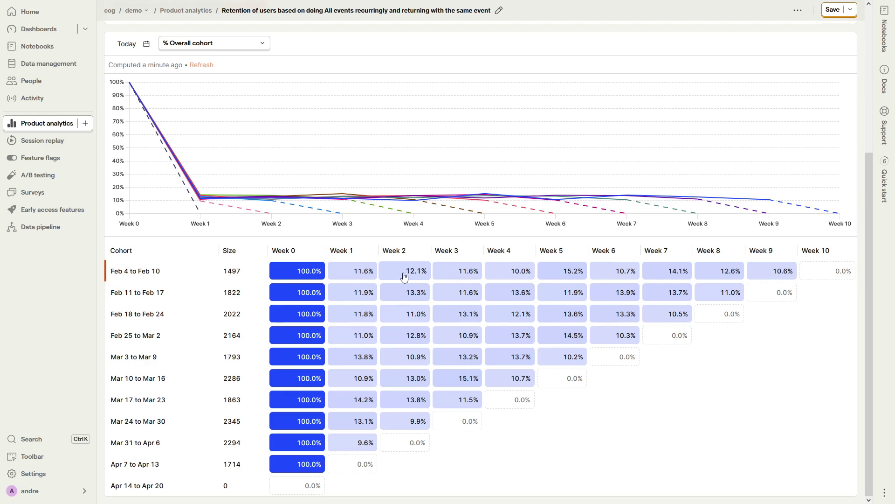
Filter the retention insight to the "coding users" cohort and review its graph and weekly retention table
scroll(404, 277, up, 5)
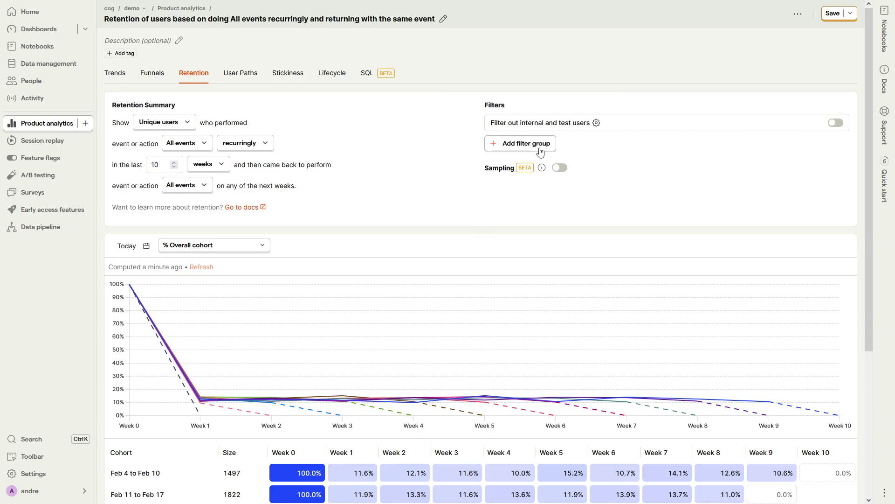
click(541, 152)
click(538, 167)
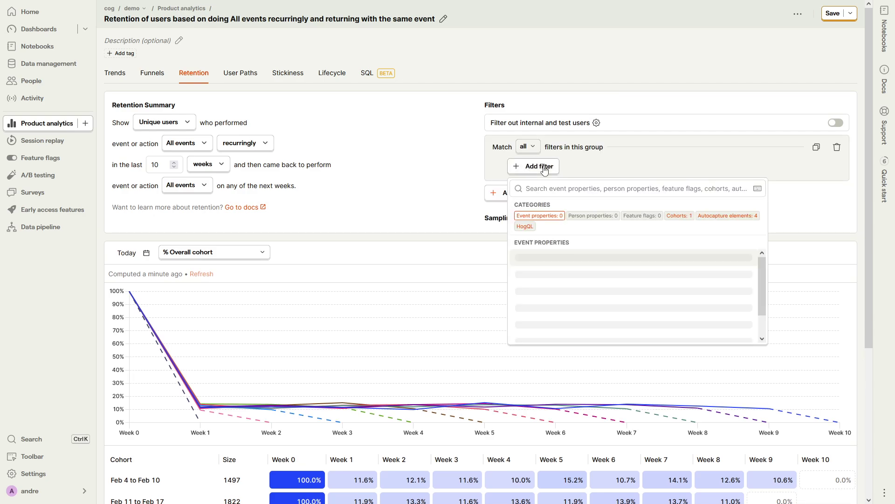
click(692, 219)
click(555, 260)
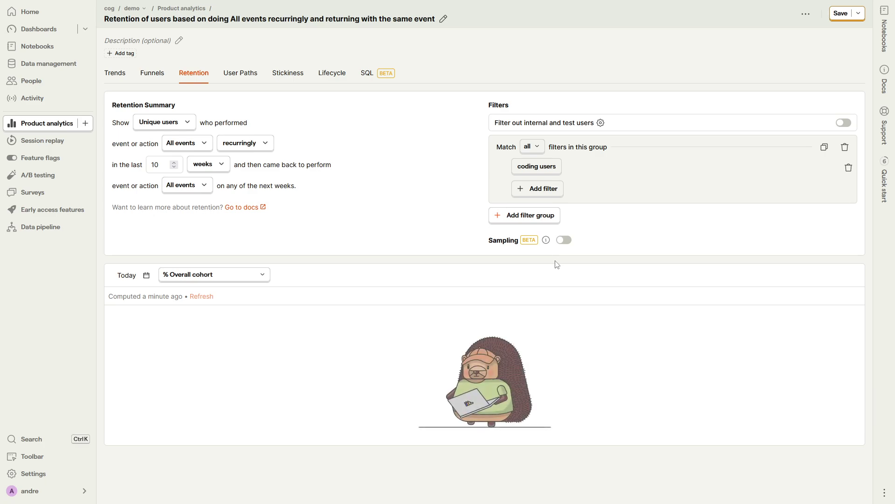
scroll(553, 317, down, 2)
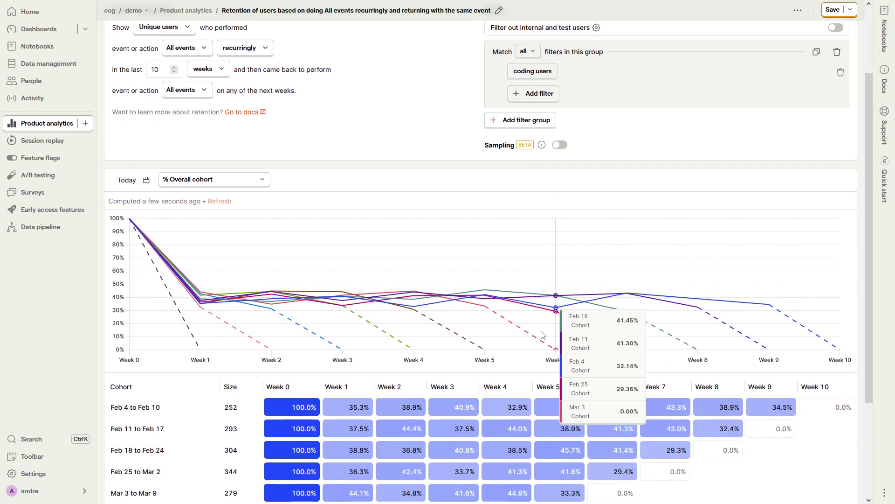
scroll(542, 335, down, 3)
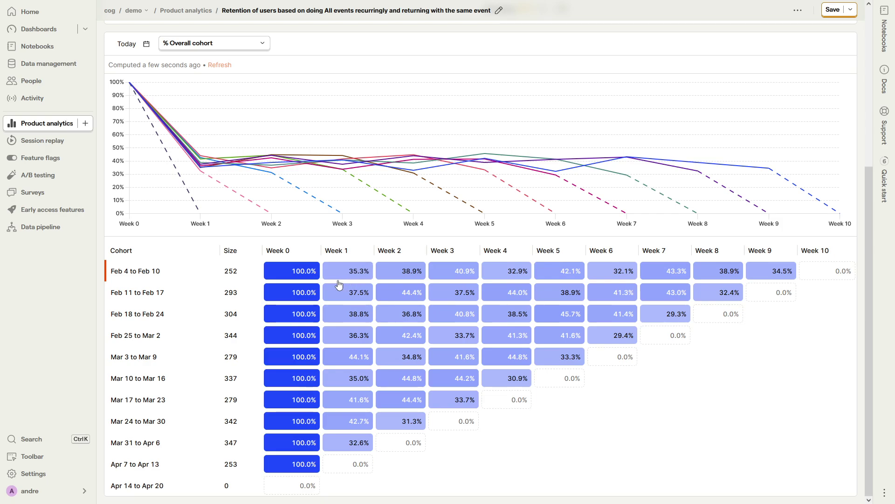
scroll(310, 299, up, 3)
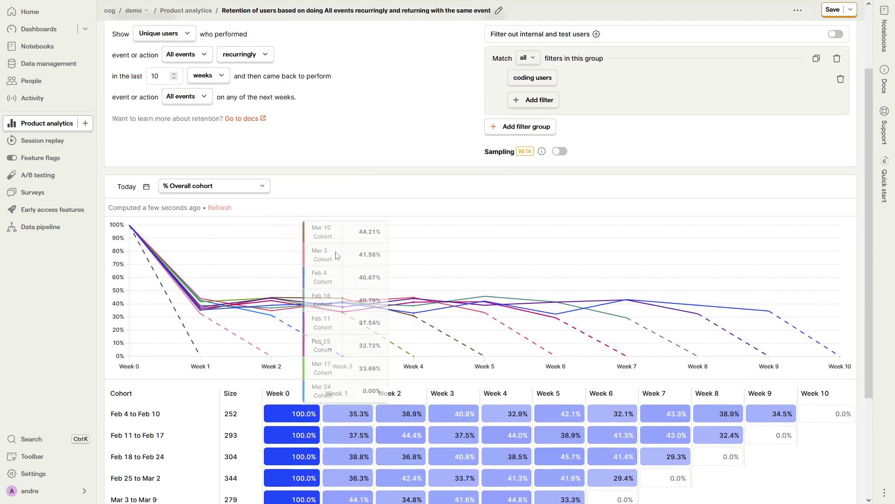
scroll(320, 315, down, 2)
scroll(320, 316, down, 1)
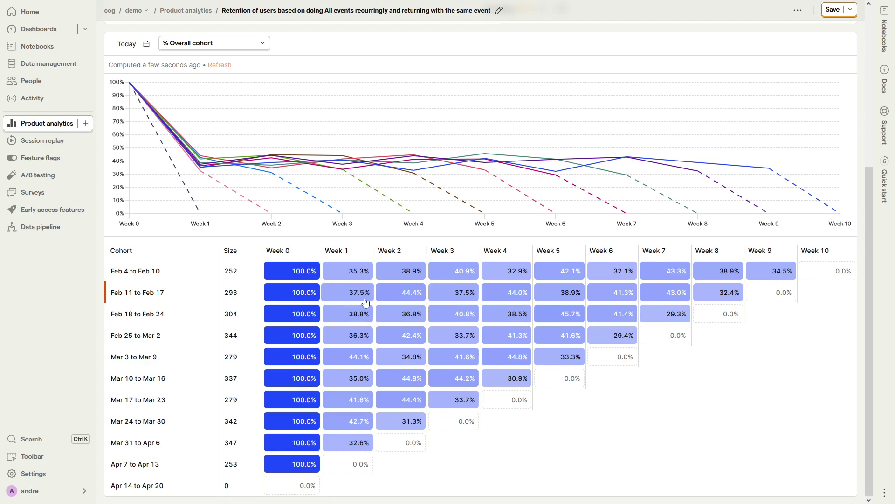
Set both the starting event and the returning event to "set theme"
scroll(365, 302, up, 5)
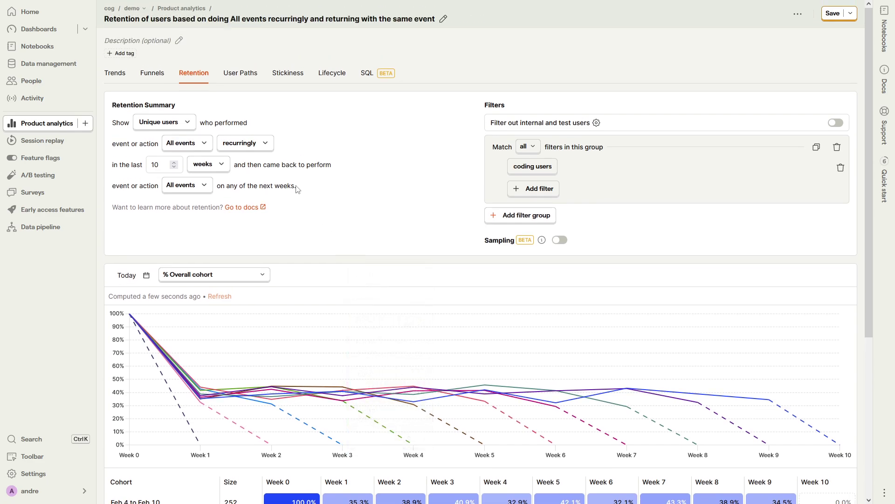
click(204, 145)
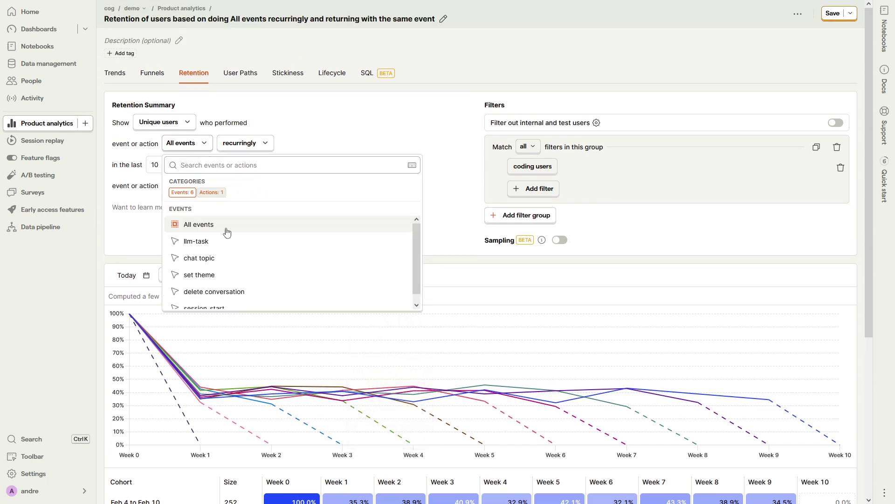
click(238, 274)
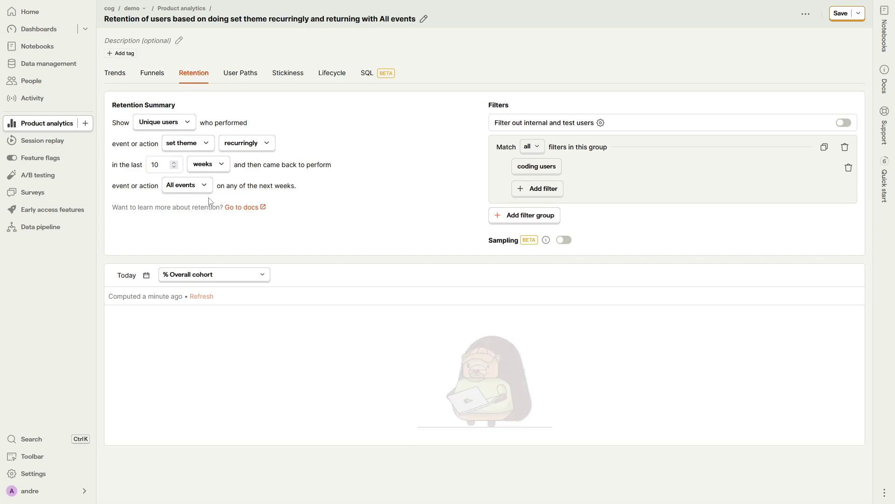
click(205, 186)
click(227, 321)
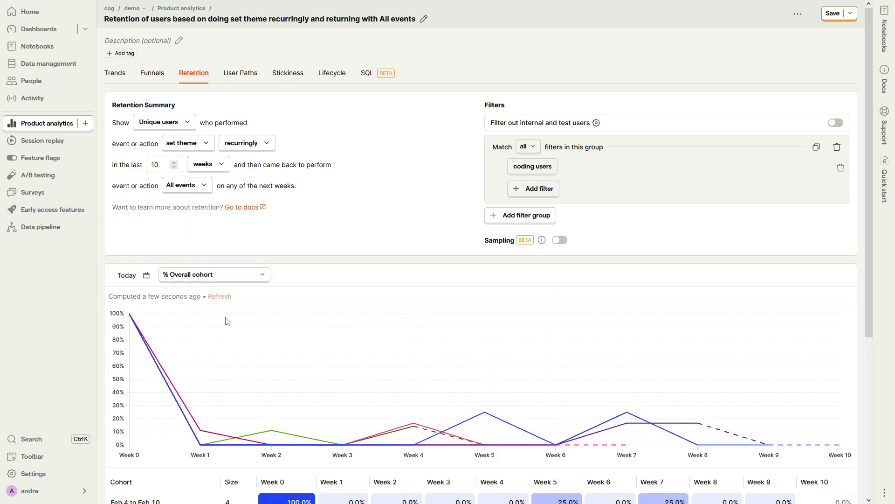
Remove the "coding users" filter and review the weekly "set theme" retention table for all users
click(841, 169)
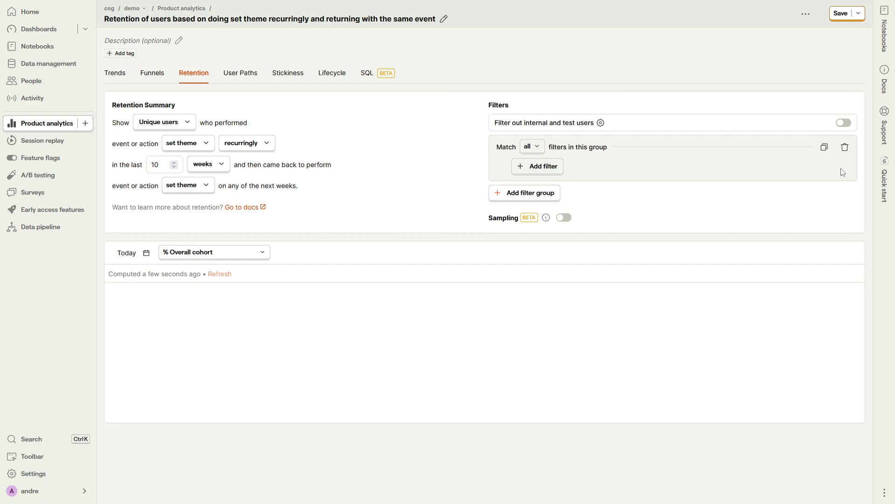
scroll(382, 215, down, 2)
scroll(345, 401, down, 3)
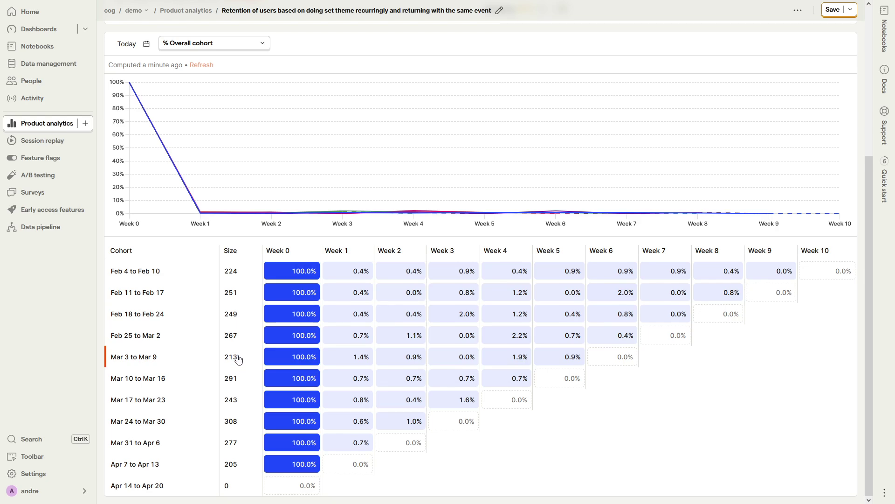
Set both the starting and returning events to "chat topic" and review the weekly retention table
scroll(238, 358, up, 5)
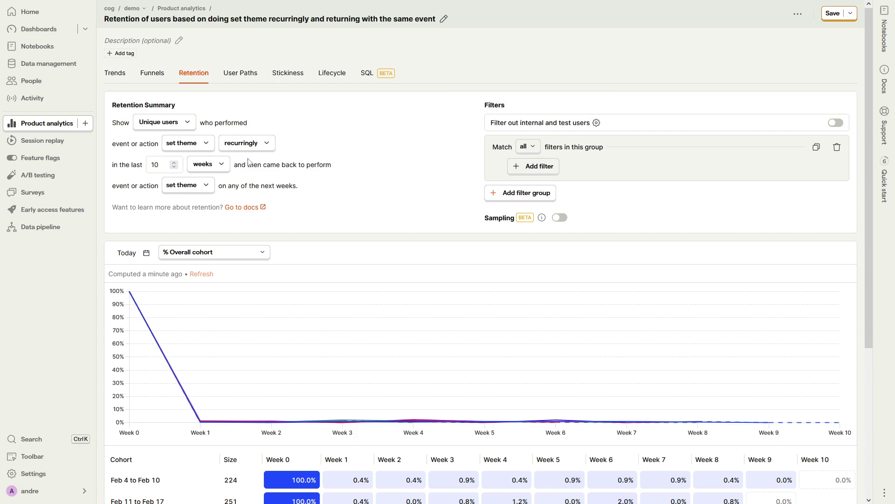
click(203, 148)
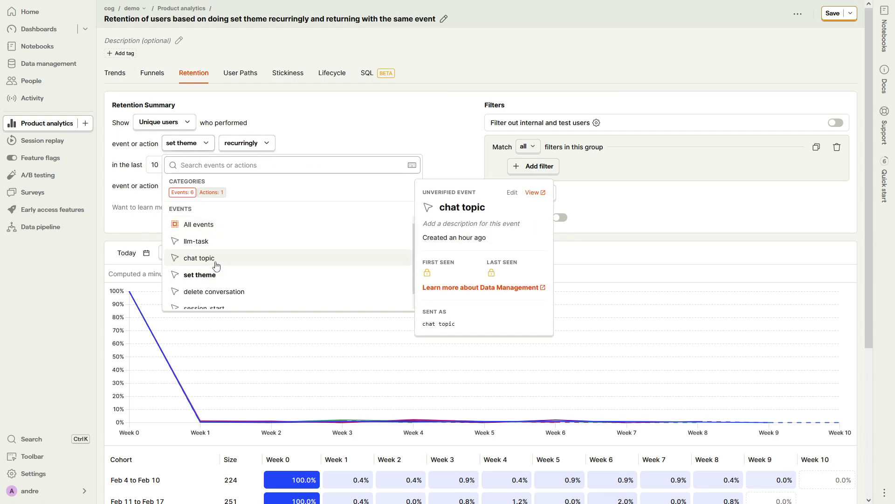
key(Escape)
click(189, 186)
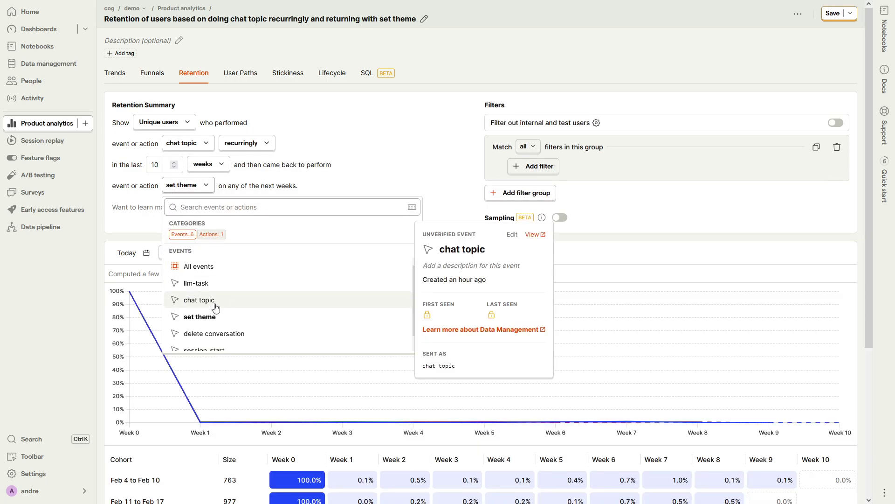
click(199, 300)
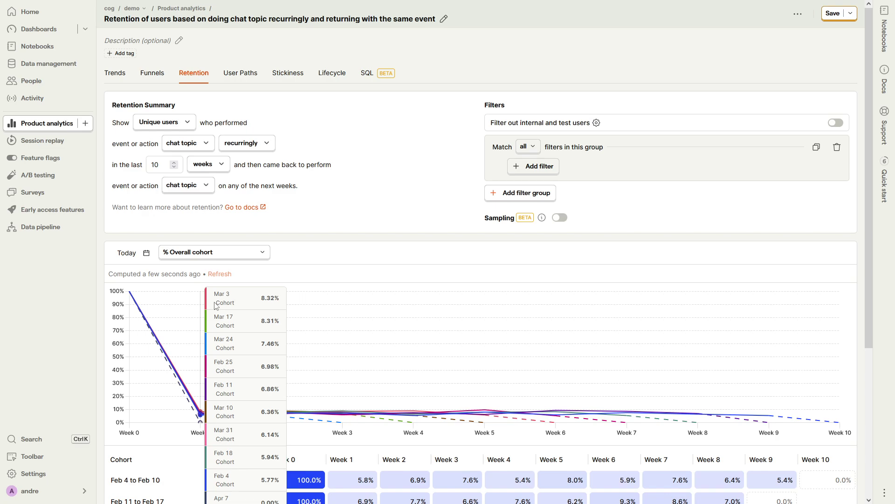
scroll(219, 307, down, 4)
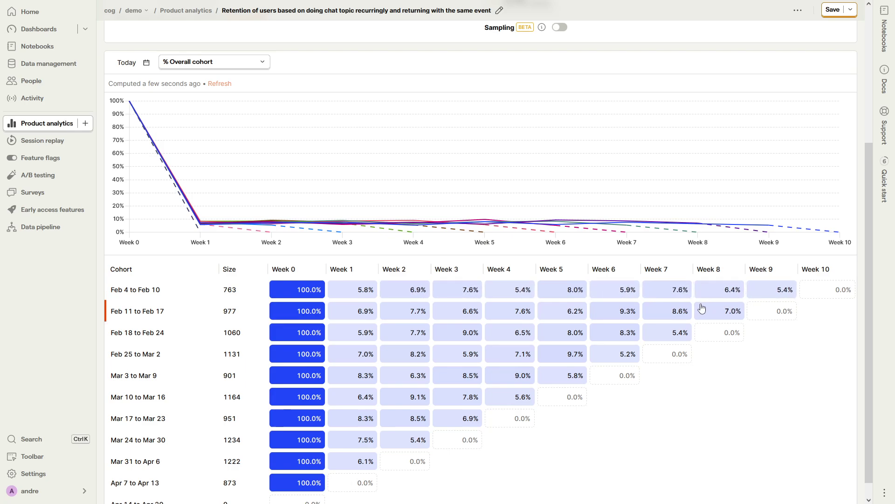
Set both the starting and returning events to "delete conversation" and review the weekly cohort sizes and retention
scroll(346, 279, up, 5)
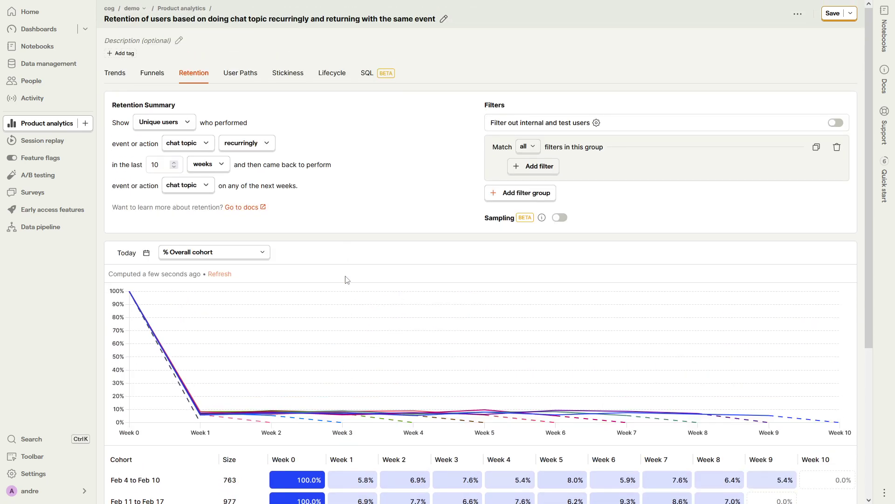
click(201, 143)
click(243, 294)
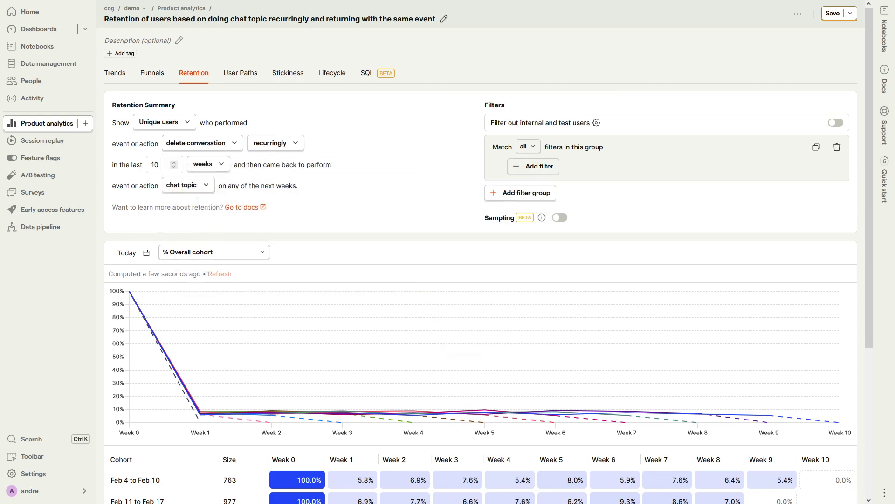
click(186, 185)
click(251, 331)
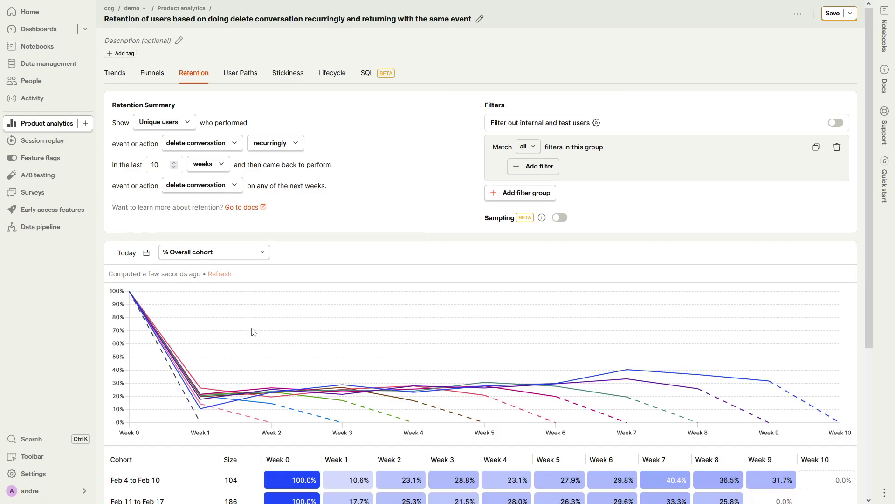
scroll(254, 332, down, 5)
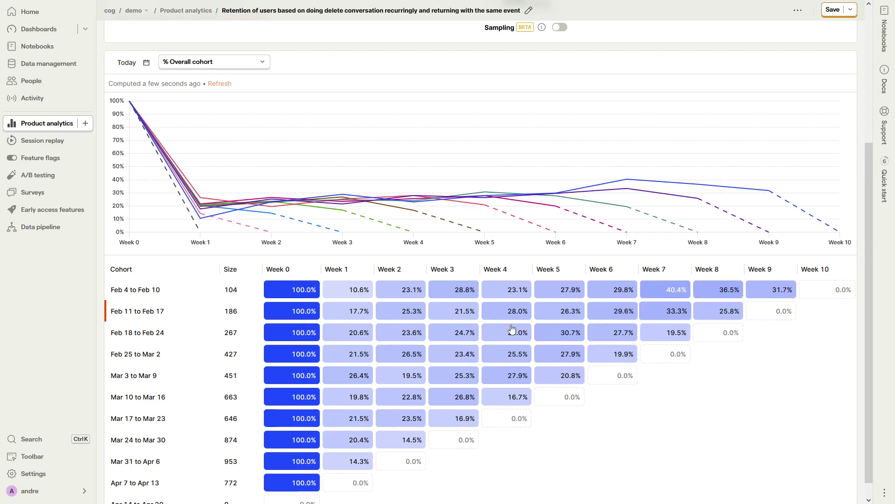
scroll(234, 317, down, 1)
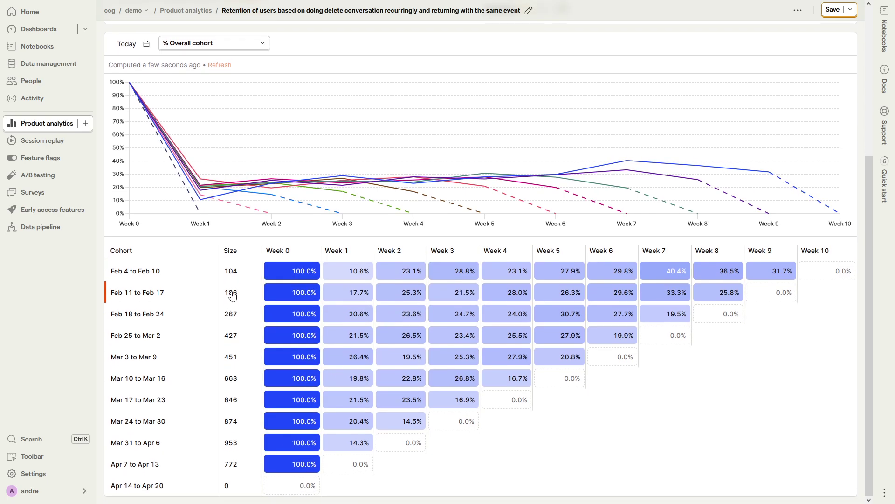